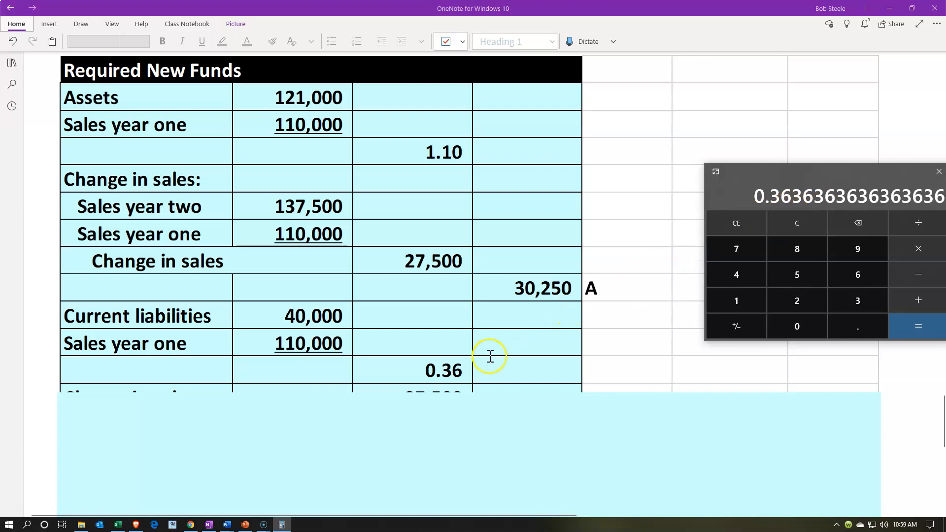
# Shrink the cover shape over the Required New Funds table to uncover the second Change in sales row and the liabilities (L) row.
pyautogui.click(481, 417)
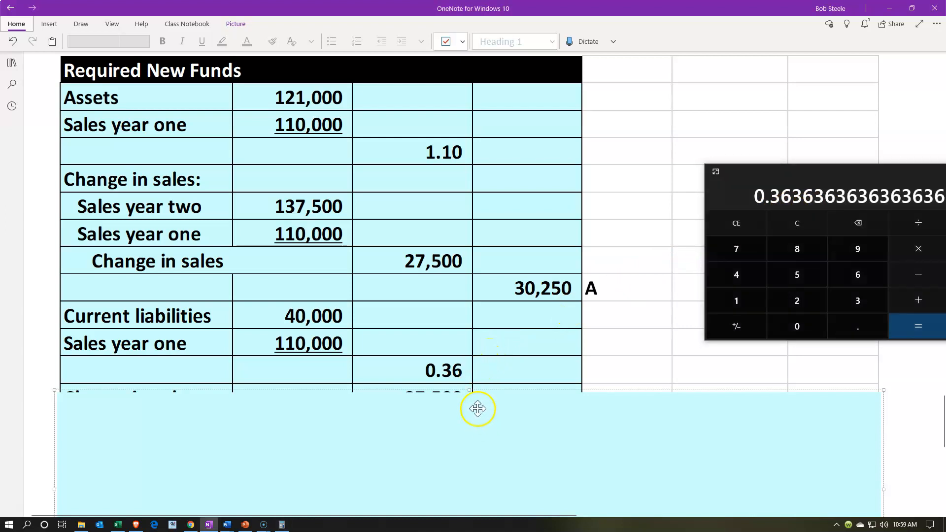
pyautogui.moveTo(473, 391); pyautogui.dragTo(467, 418)
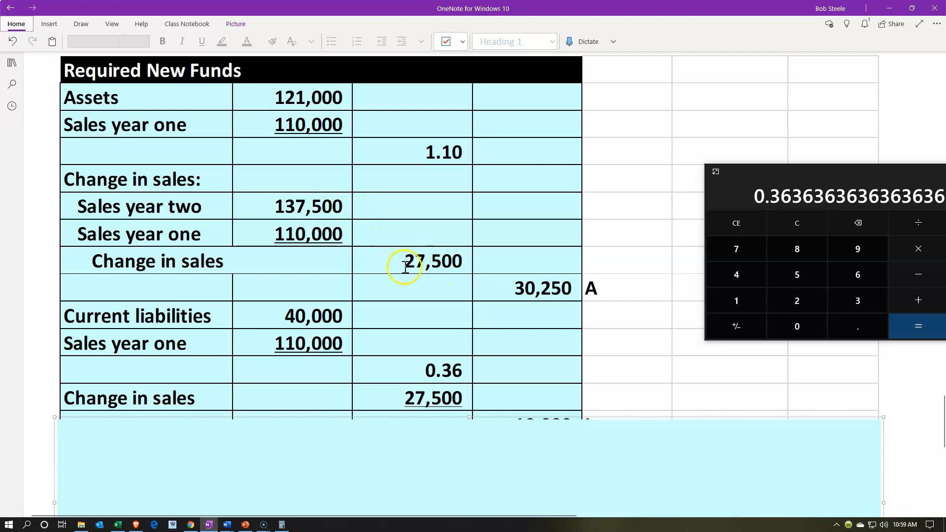
pyautogui.scroll(-3, 405, 267)
pyautogui.moveTo(467, 337); pyautogui.dragTo(468, 356)
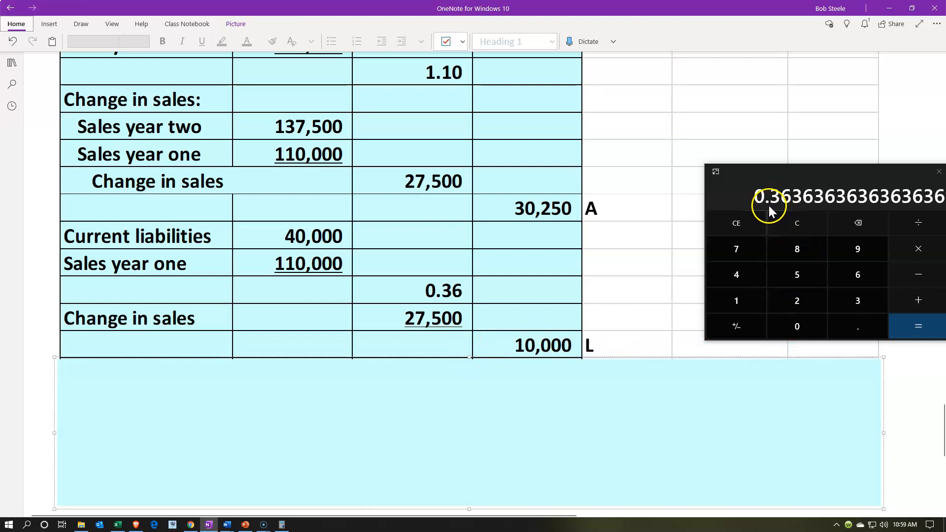
# Multiply the current liabilities ratio in the calculator by the 27500 change in sales.
pyautogui.click(919, 249)
pyautogui.write('27500')
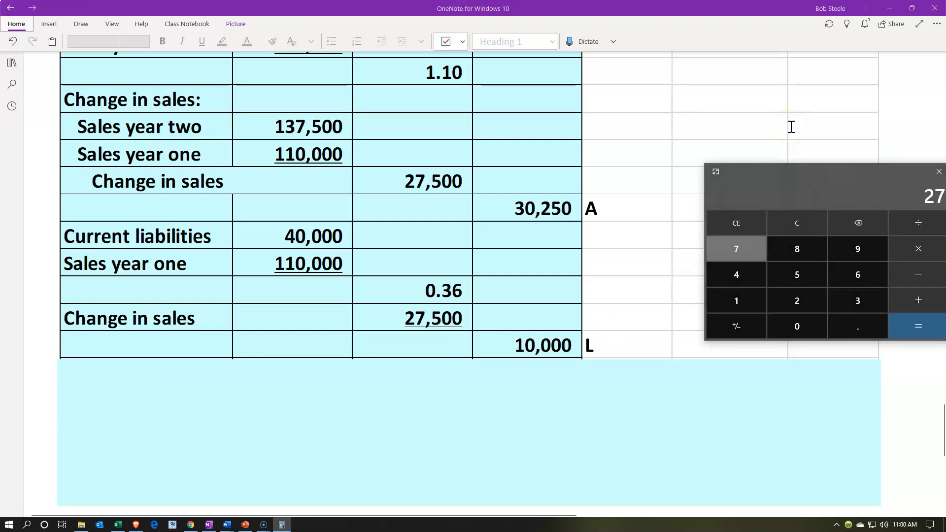
pyautogui.press('Return')
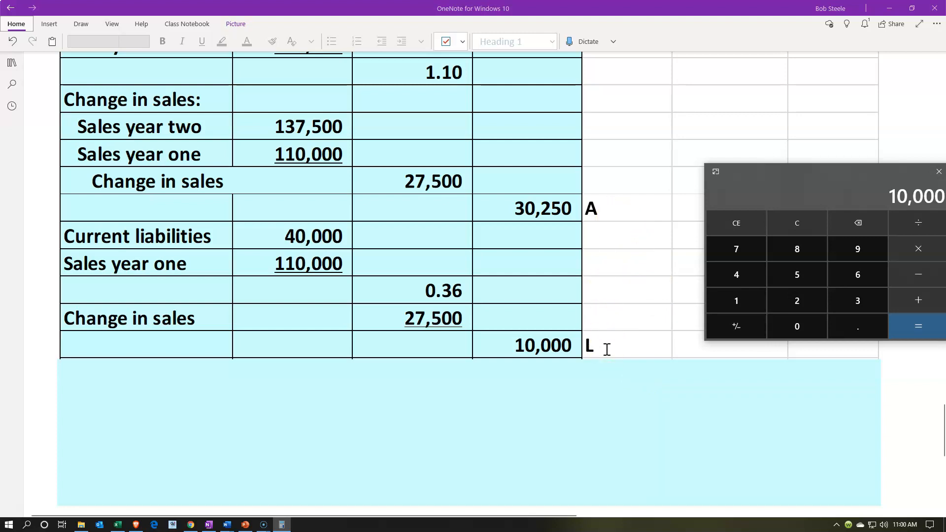
# Shrink the cover shape to uncover the Profit margin and Sales year 2 rows, checking the RNF formula in between.
pyautogui.click(388, 405)
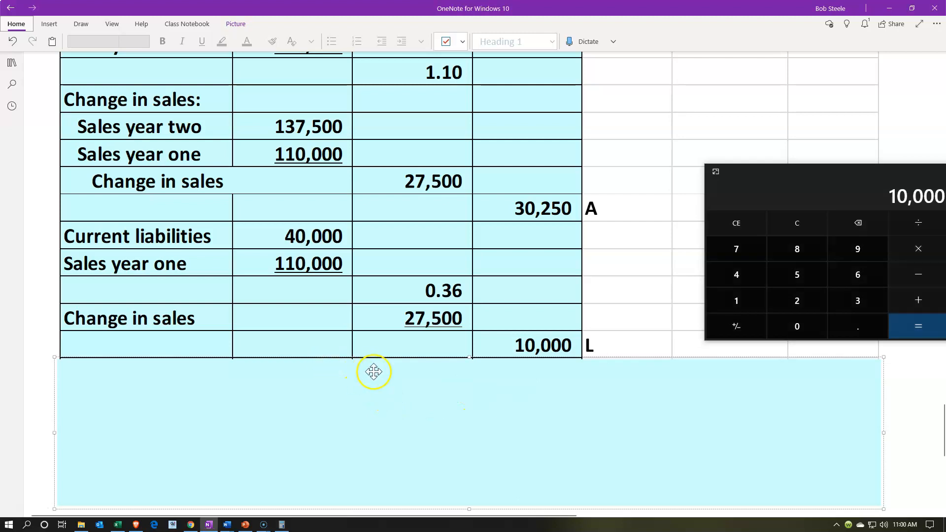
pyautogui.moveTo(470, 357); pyautogui.dragTo(471, 386)
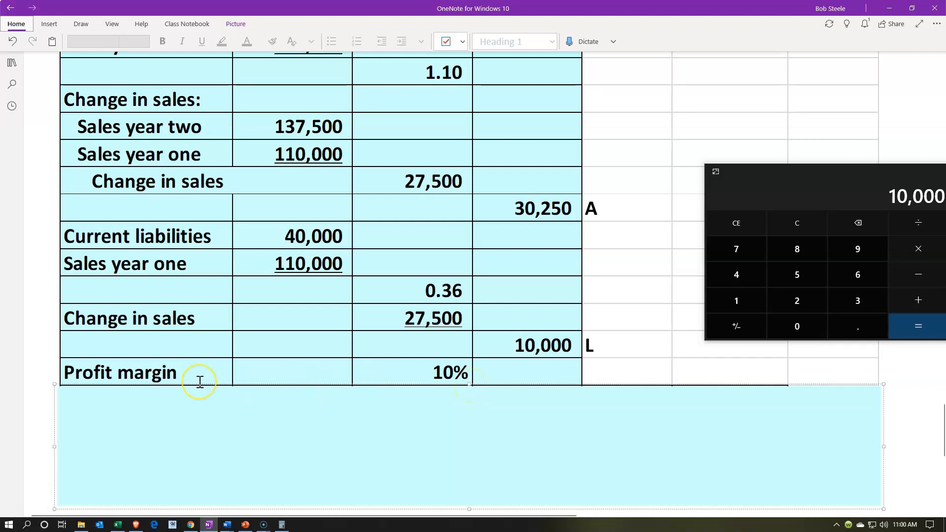
pyautogui.scroll(8, 199, 382)
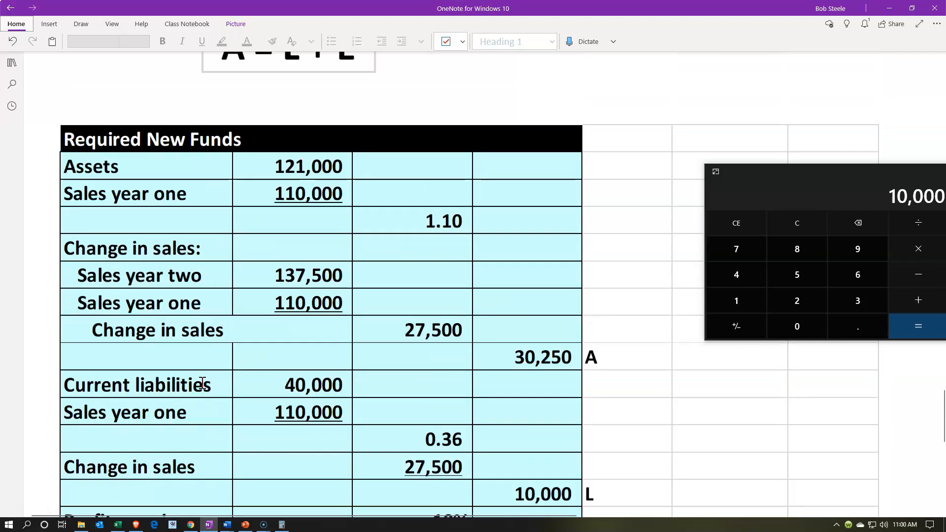
pyautogui.scroll(5, 202, 382)
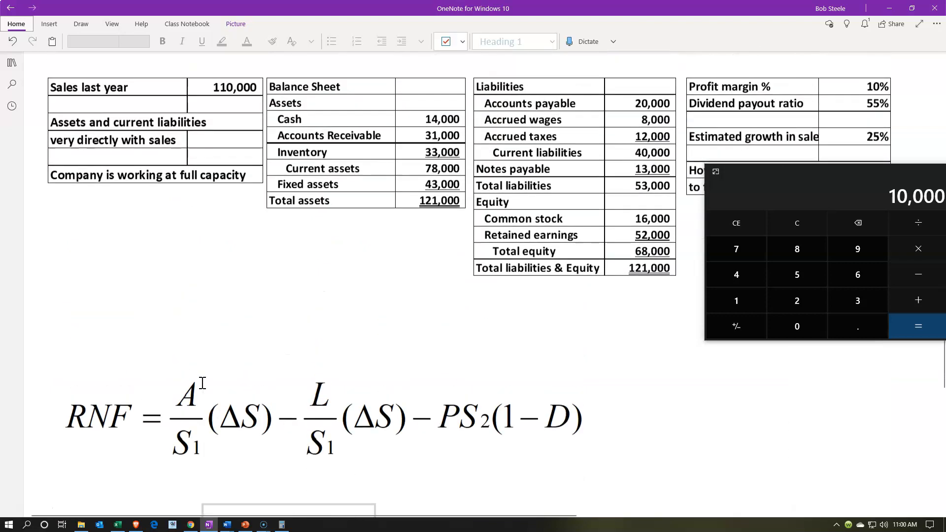
pyautogui.click(822, 202)
pyautogui.click(432, 403)
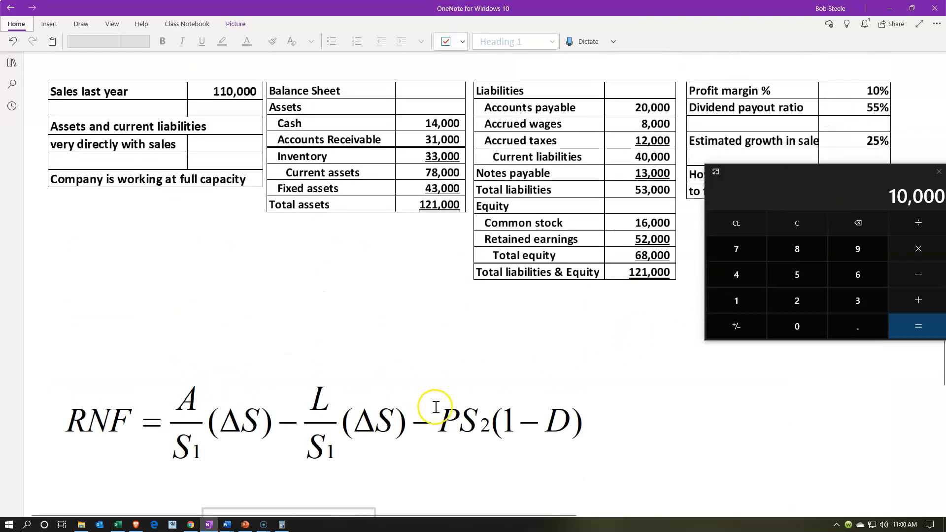
pyautogui.scroll(-9, 430, 406)
pyautogui.scroll(-5, 430, 407)
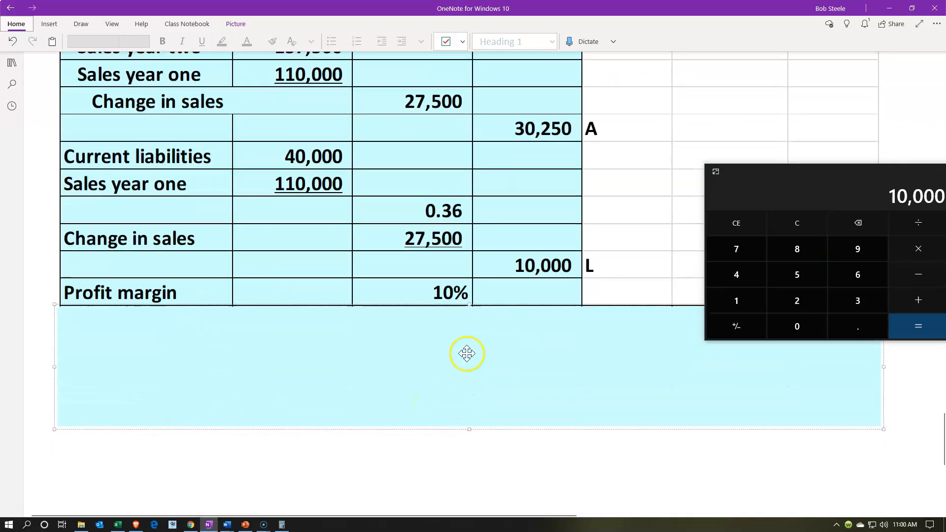
pyautogui.moveTo(468, 306); pyautogui.dragTo(468, 331)
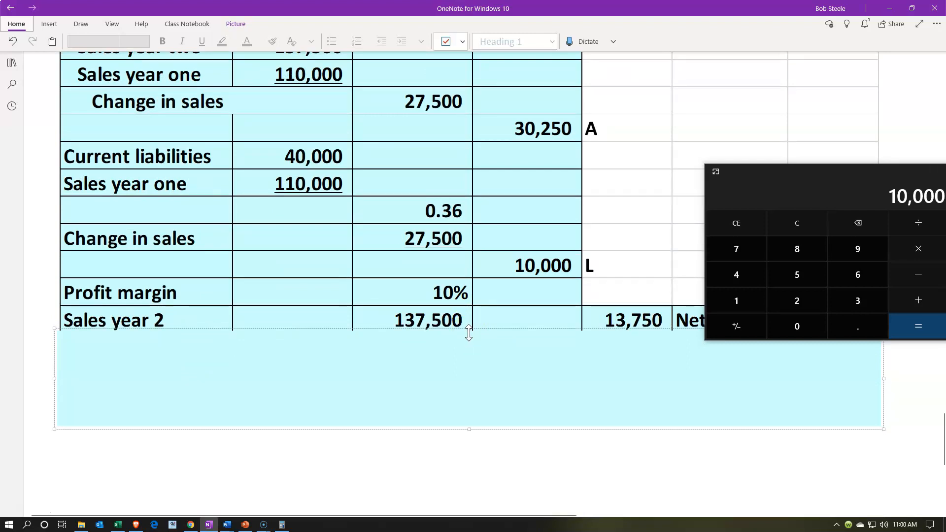
# Move the calculator off the Net income label and compute net income as 137500 × .1.
pyautogui.scroll(2, 408, 239)
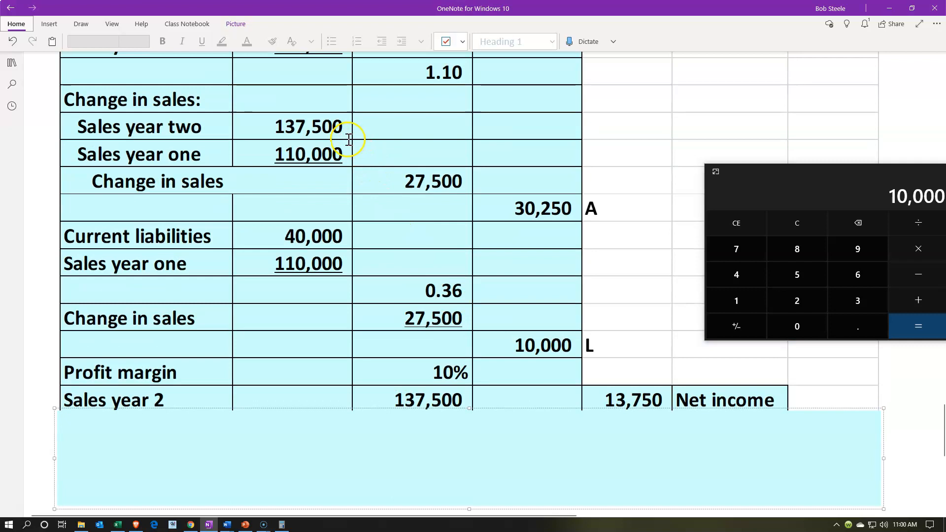
pyautogui.scroll(-2, 352, 143)
pyautogui.moveTo(812, 171); pyautogui.dragTo(751, 93)
pyautogui.click(749, 144)
pyautogui.write('137500')
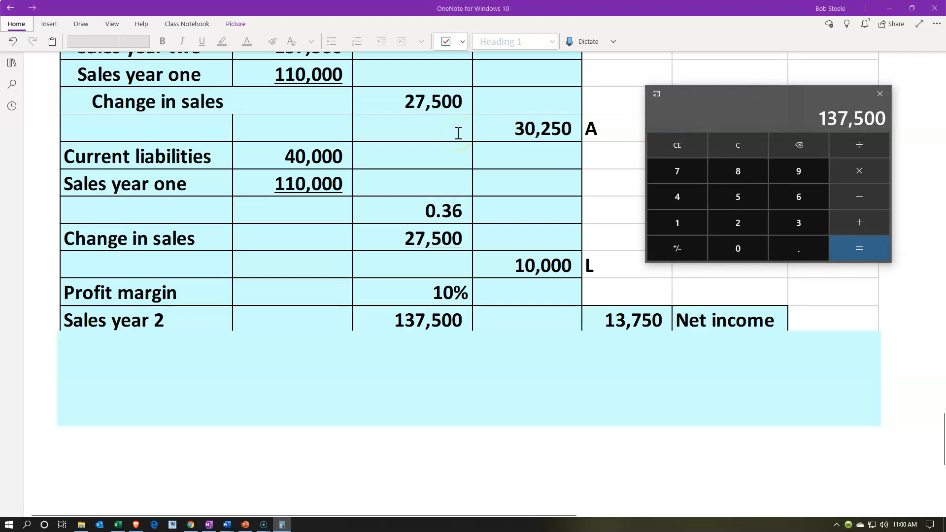
pyautogui.write('*.1')
pyautogui.press('Return')
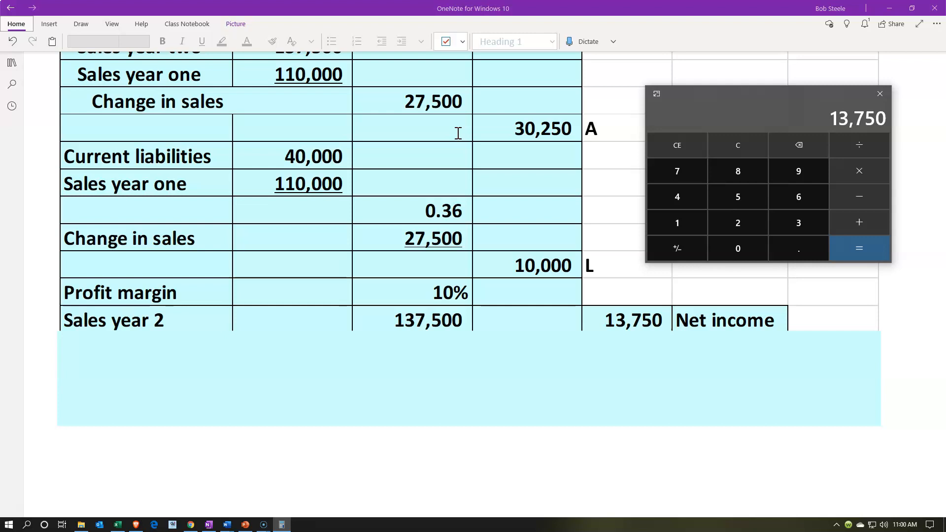
# Shrink the cover shape to uncover the One less dividend percent row with its Dividends figure.
pyautogui.click(429, 407)
pyautogui.moveTo(469, 326); pyautogui.dragTo(465, 362)
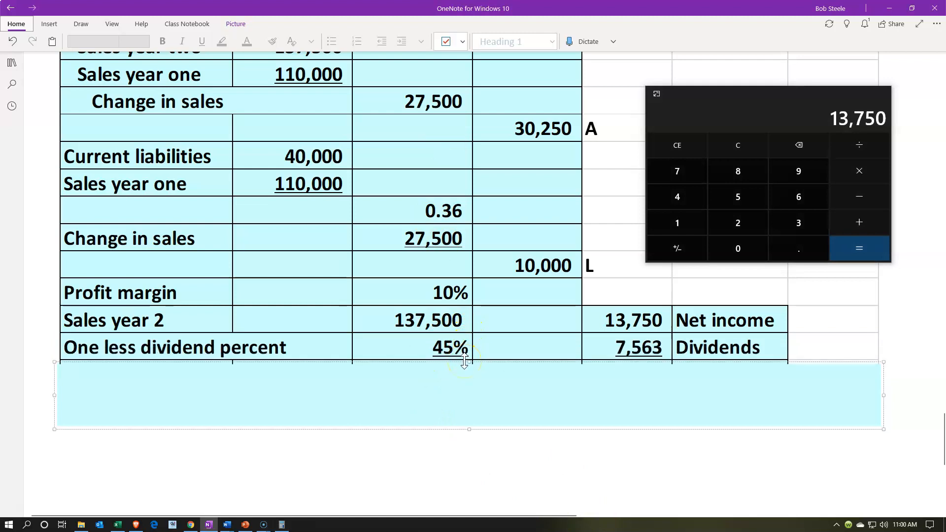
pyautogui.click(483, 408)
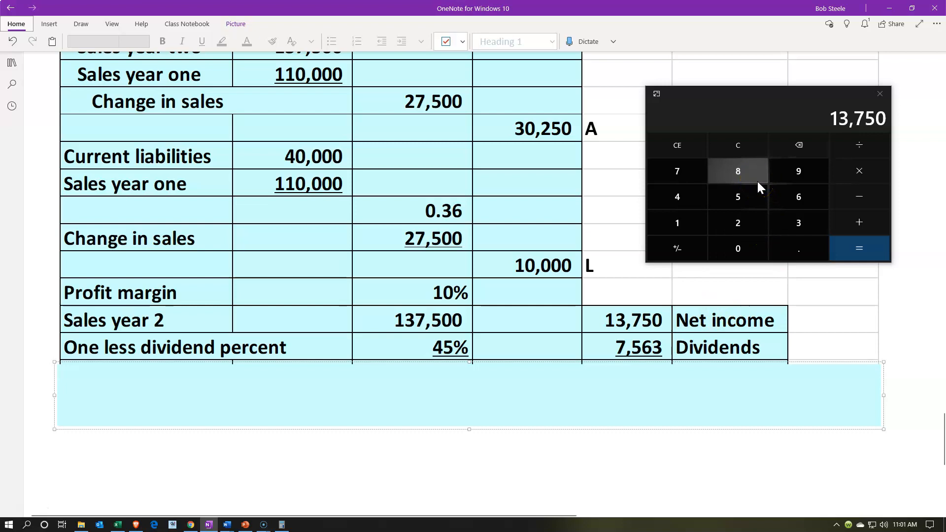
# Clear the calculator, move it off the given data and look up the dividend payout ratio above the formula.
pyautogui.click(740, 147)
pyautogui.scroll(1, 570, 221)
pyautogui.scroll(15, 569, 222)
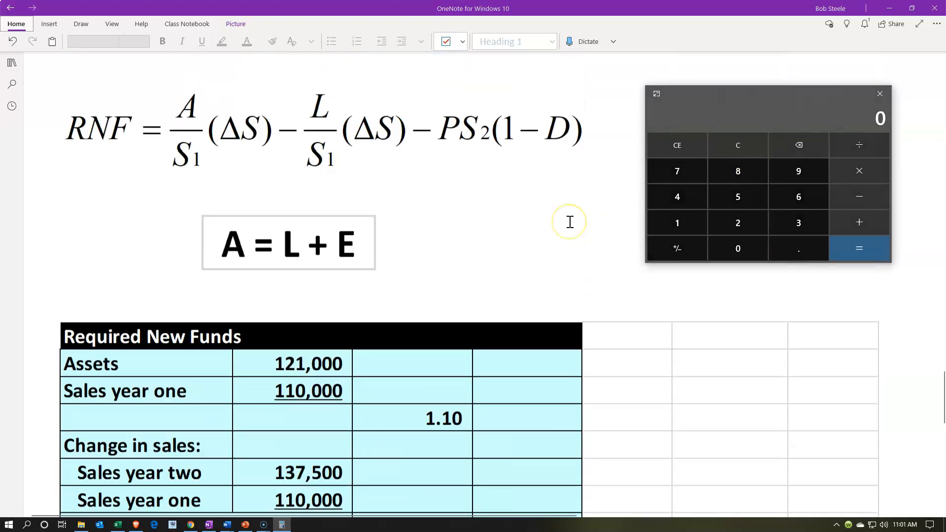
pyautogui.scroll(2, 624, 205)
pyautogui.scroll(-2, 641, 193)
pyautogui.moveTo(769, 96); pyautogui.dragTo(779, 237)
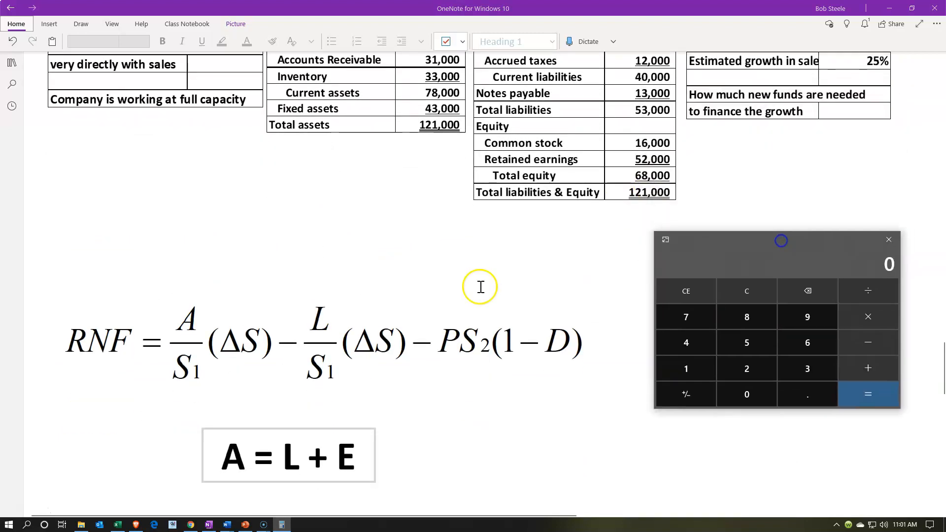
pyautogui.scroll(2, 481, 287)
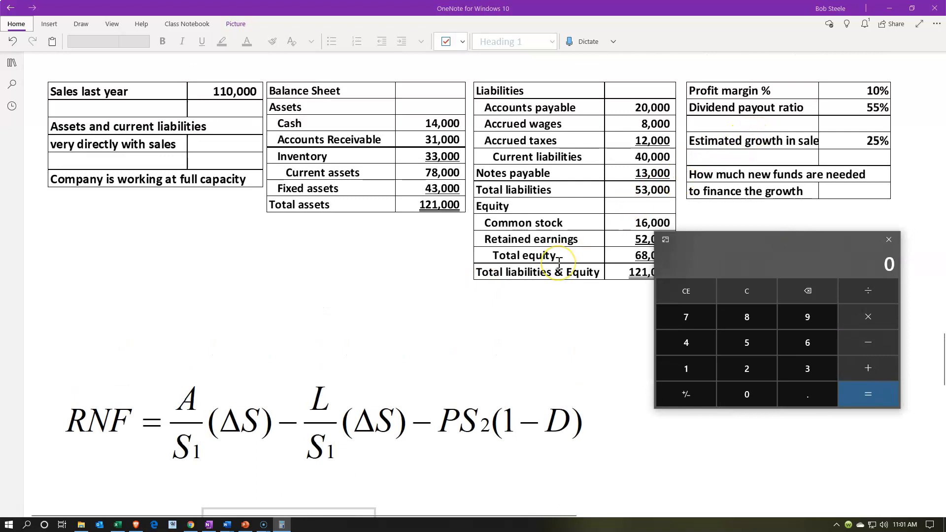
# Return to the table, move the calculator off the dividend figures and compute dividends as 13750 × .55.
pyautogui.scroll(-12, 559, 261)
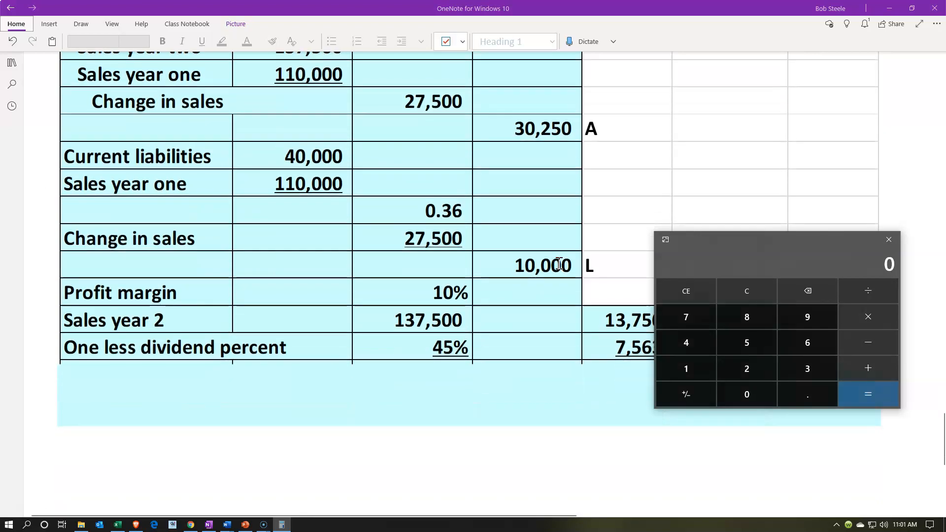
pyautogui.scroll(-2, 559, 264)
pyautogui.moveTo(752, 238); pyautogui.dragTo(774, 149)
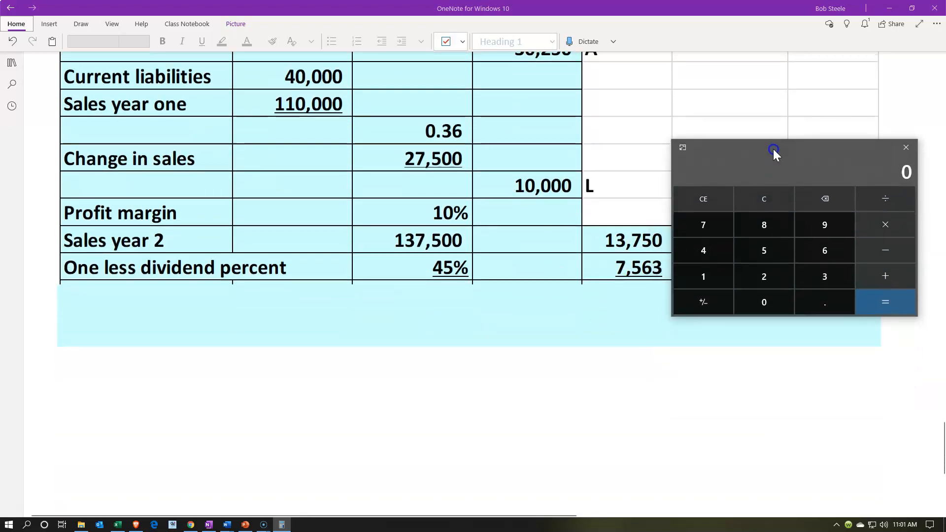
pyautogui.write('13750*.55')
pyautogui.press('Return')
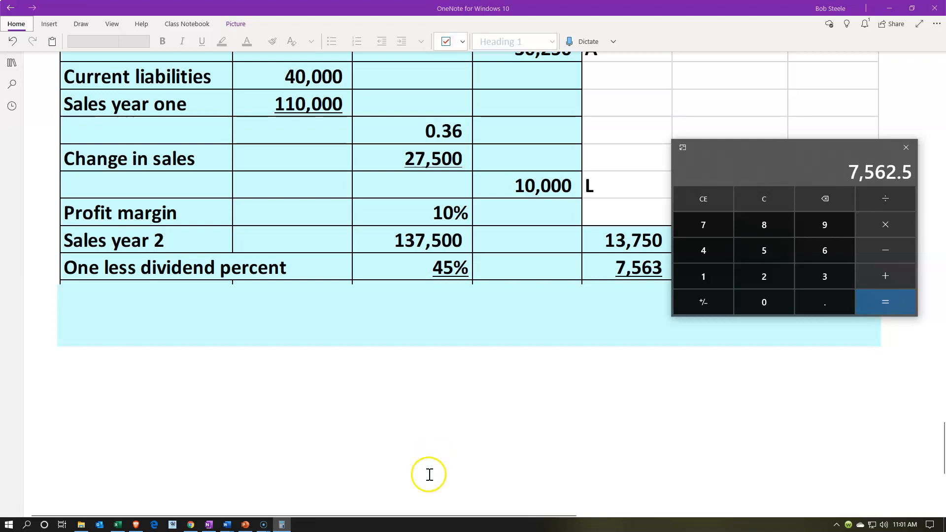
# Shrink the cover shape to uncover the Net increase row and move the calculator off its labels.
pyautogui.click(442, 326)
pyautogui.moveTo(468, 283); pyautogui.dragTo(460, 302)
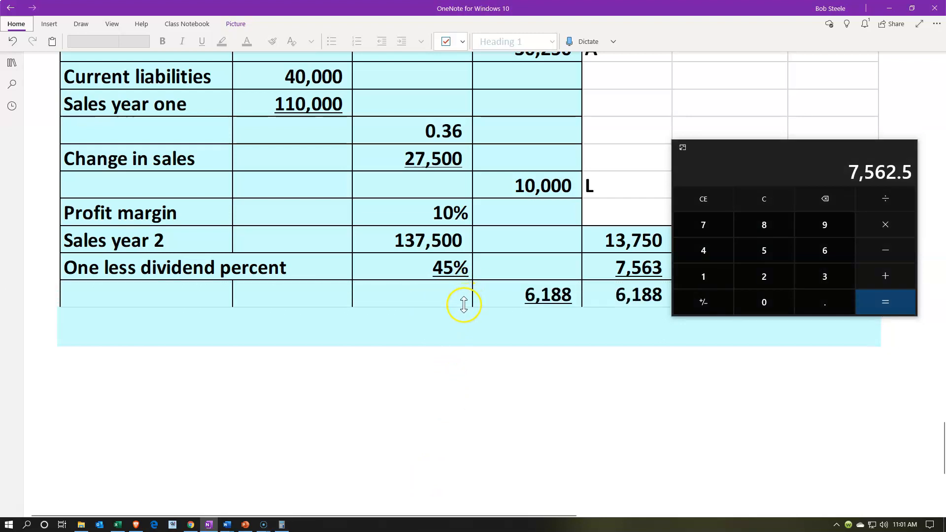
pyautogui.moveTo(777, 152); pyautogui.dragTo(425, 188)
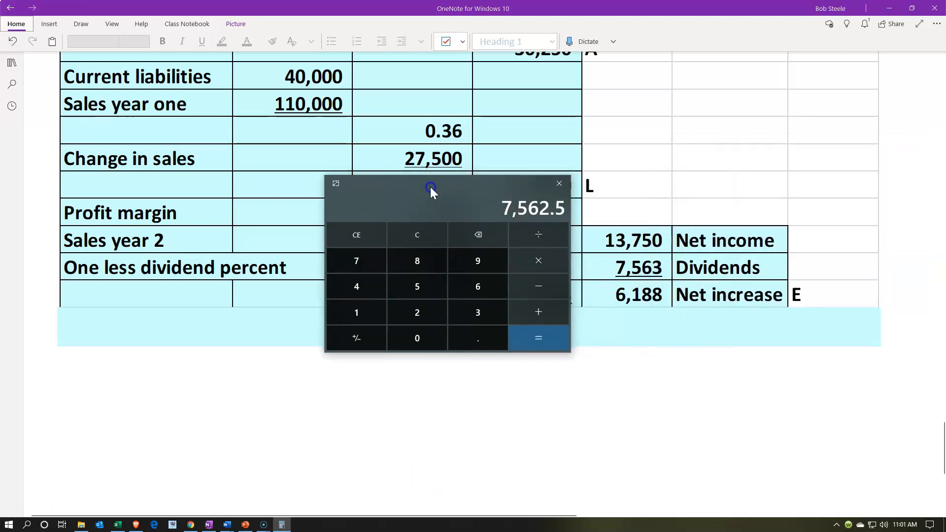
# Clear the calculator and compute the net increase in equity as 13750 − 7563.
pyautogui.click(409, 236)
pyautogui.write('13750-7563')
pyautogui.press('Return')
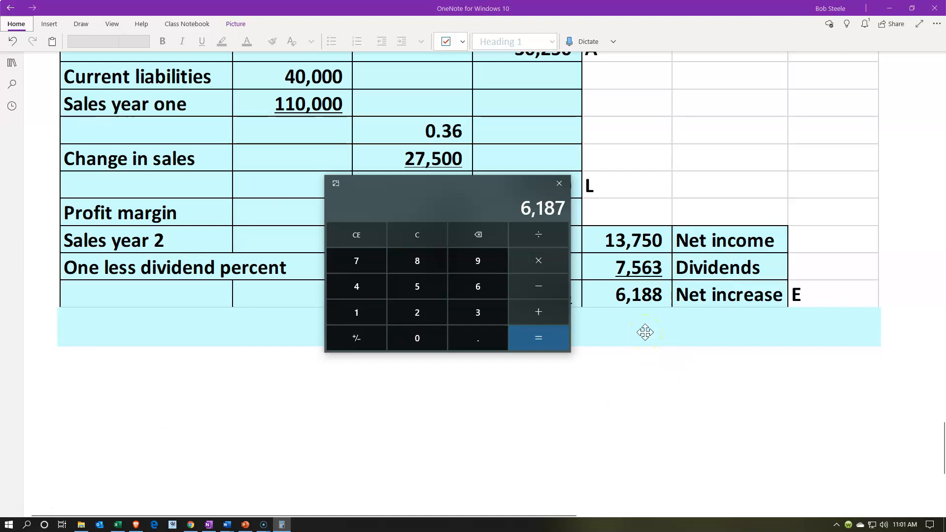
# Move the calculator off the profit margin figures, review the RNF formula and compute 137500 × .1 × .45.
pyautogui.moveTo(431, 190); pyautogui.dragTo(718, 61)
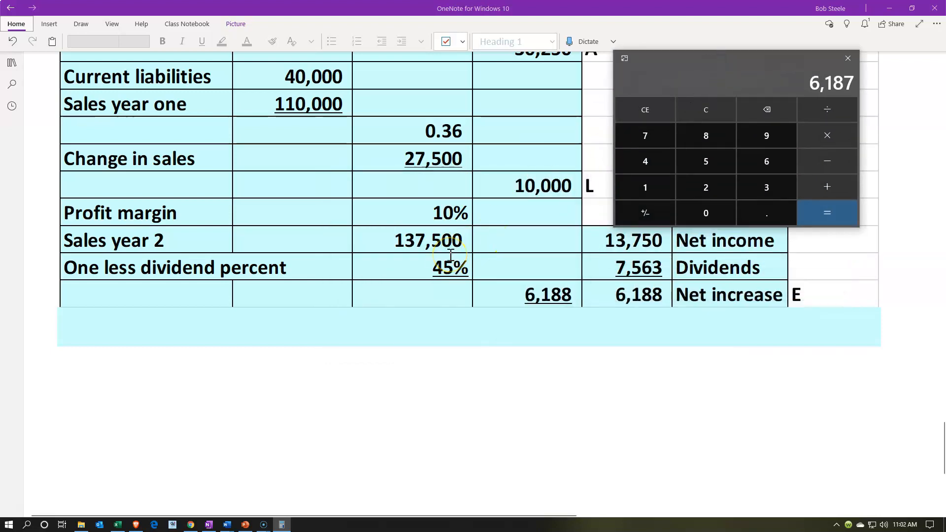
pyautogui.scroll(10, 451, 253)
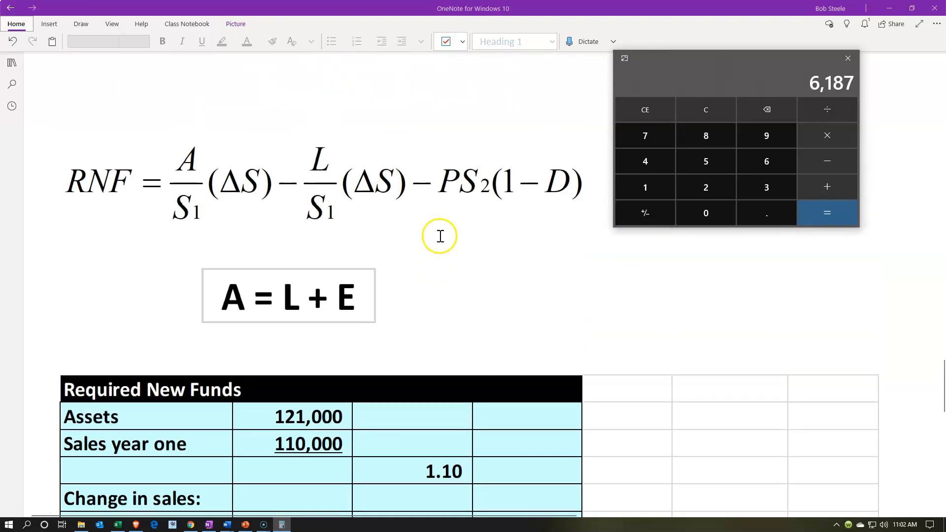
pyautogui.scroll(-8, 577, 227)
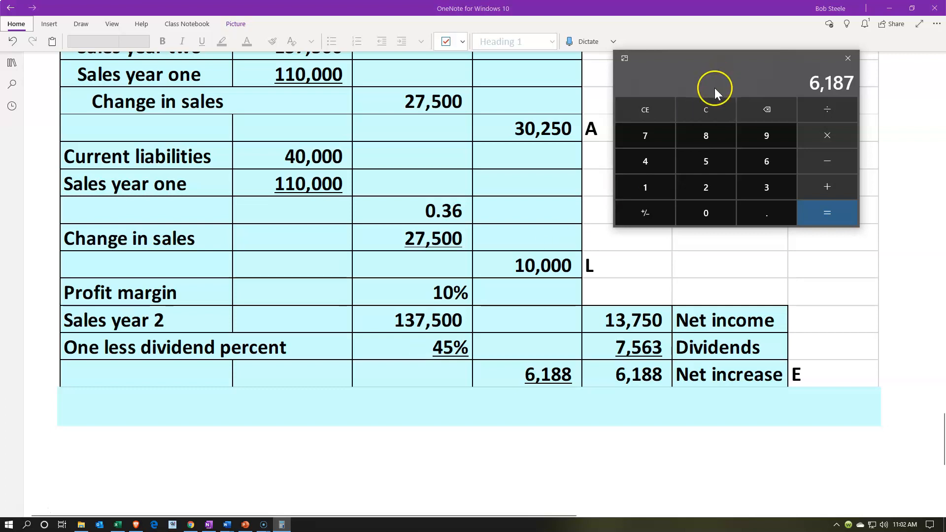
pyautogui.click(705, 110)
pyautogui.write('137500*.1')
pyautogui.press('Return')
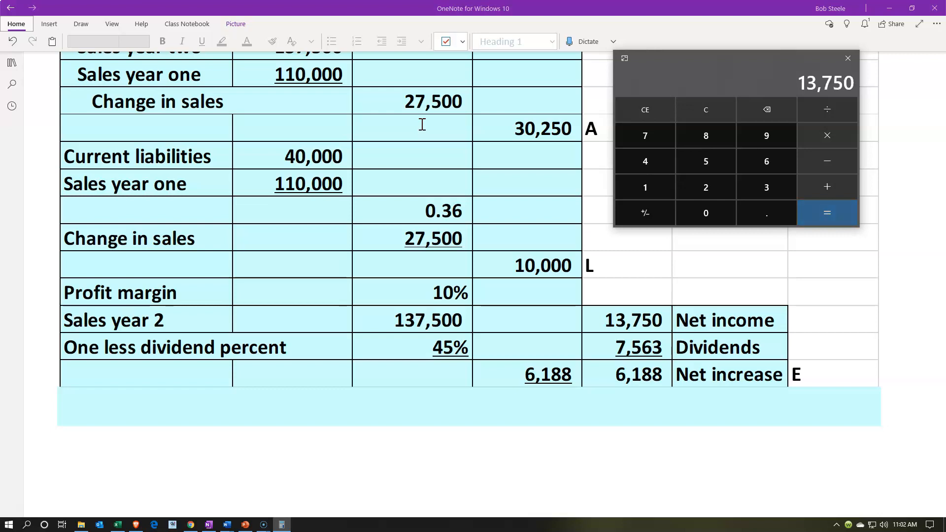
pyautogui.press('*')
pyautogui.write('.45')
pyautogui.press('Return')
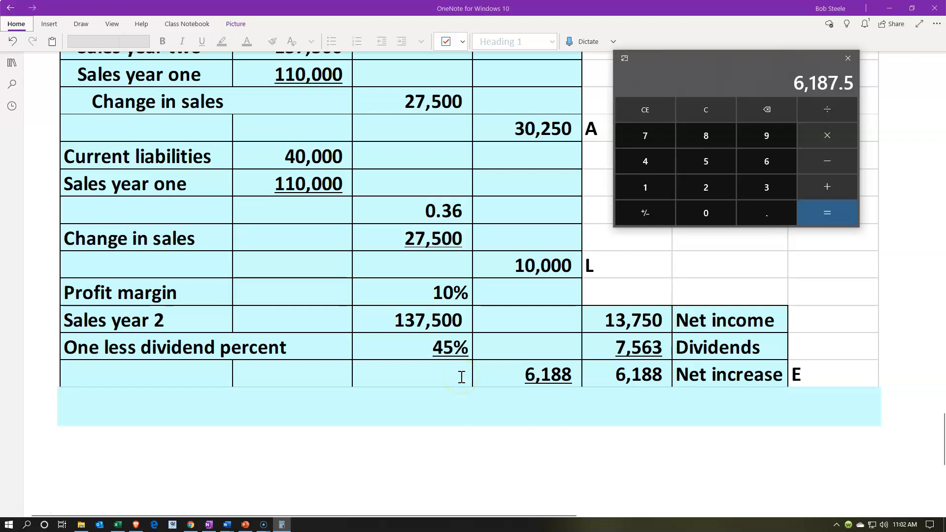
# Move the calculator off the worksheet and remove the remaining cover to uncover the New funds needed row.
pyautogui.moveTo(701, 64); pyautogui.dragTo(739, 0)
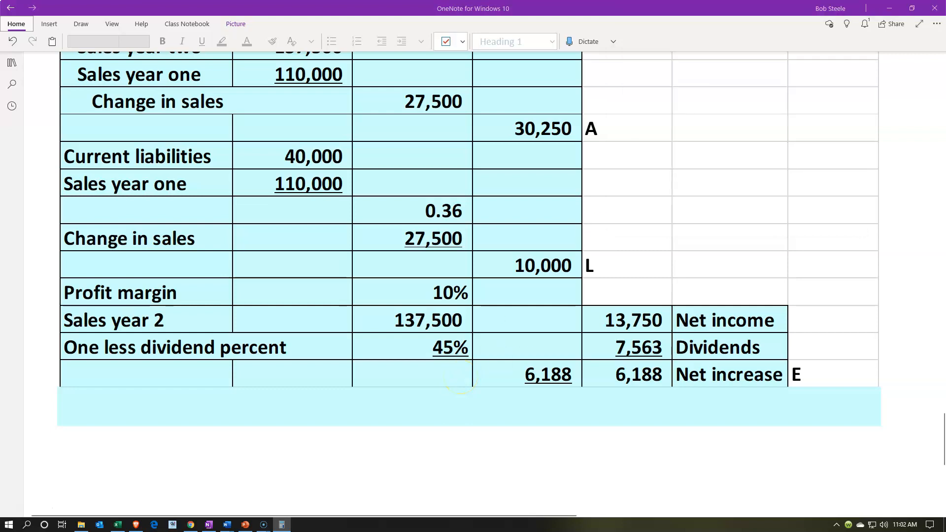
pyautogui.click(612, 402)
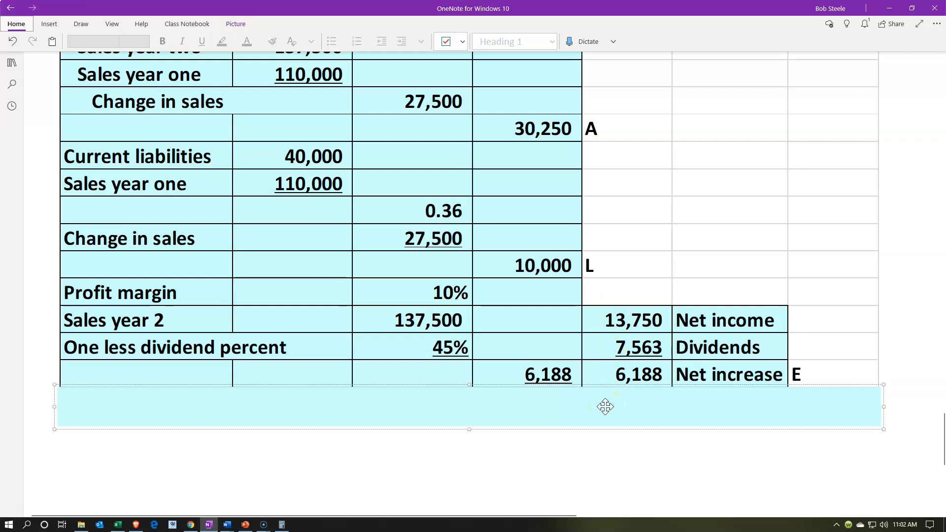
pyautogui.click(590, 387)
pyautogui.click(593, 402)
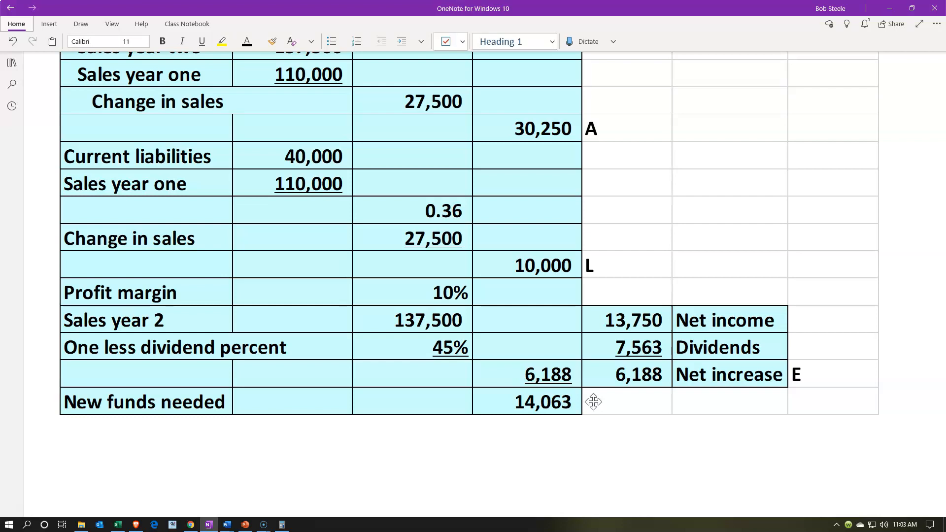
# Review the completed Required New Funds table from the new funds needed back up to the A = L + E equation.
pyautogui.click(597, 431)
pyautogui.scroll(3, 597, 431)
pyautogui.click(608, 294)
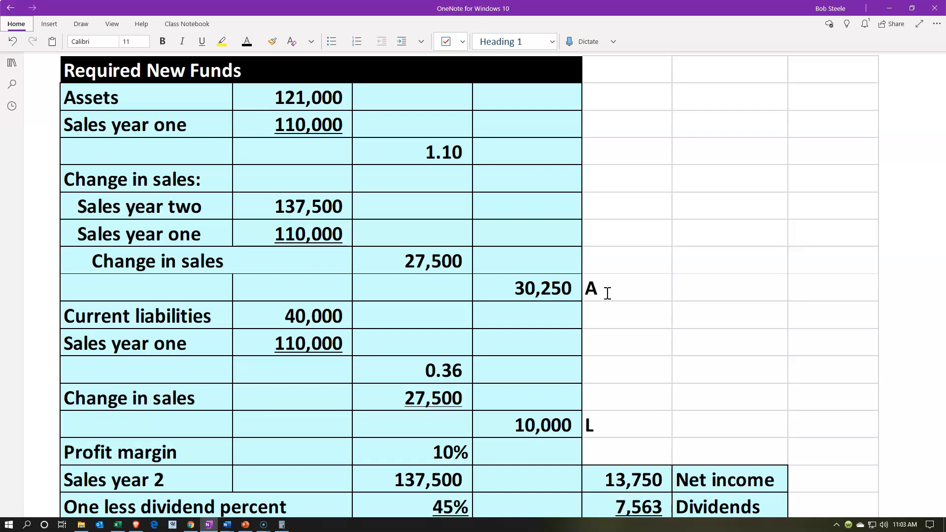
pyautogui.scroll(-4, 608, 294)
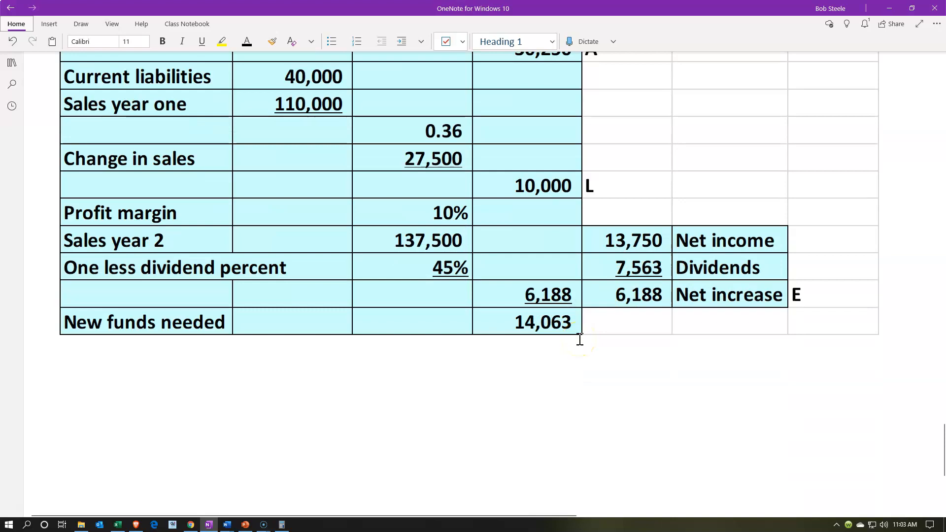
pyautogui.scroll(1, 580, 339)
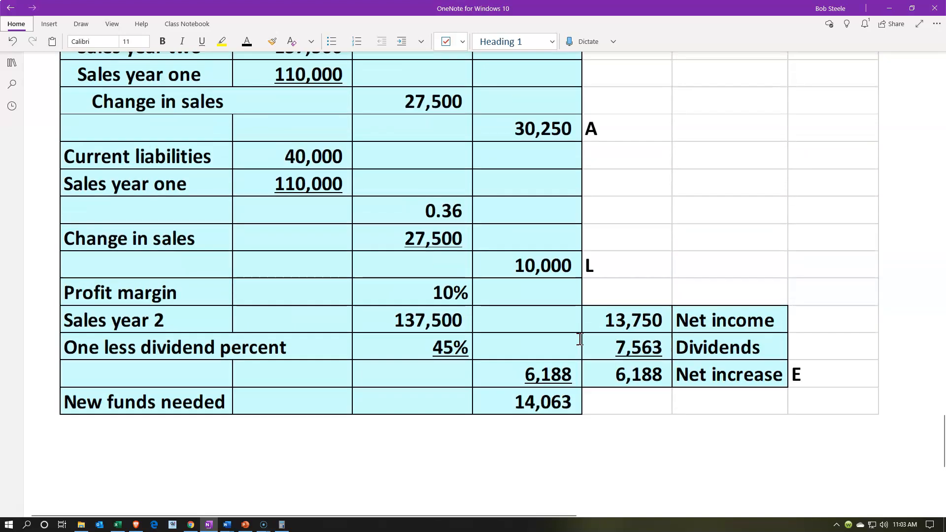
pyautogui.scroll(1, 580, 339)
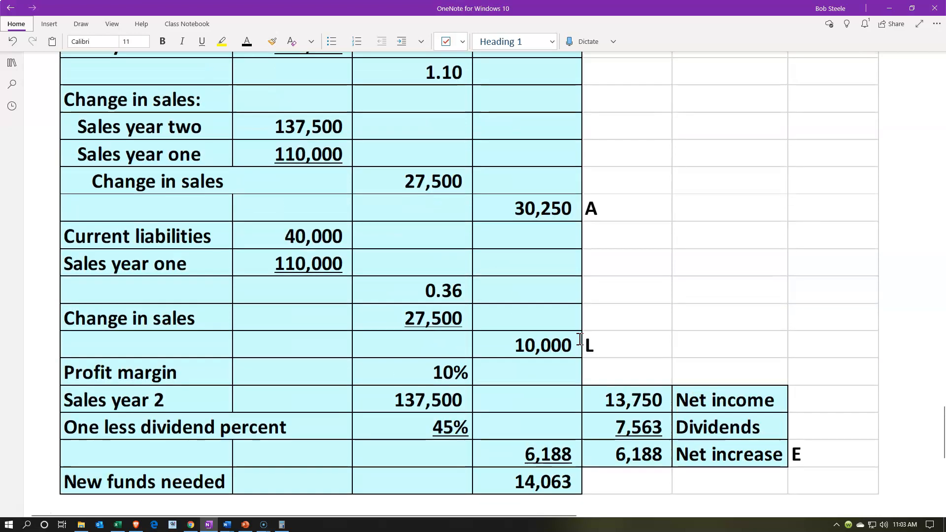
pyautogui.scroll(1, 580, 339)
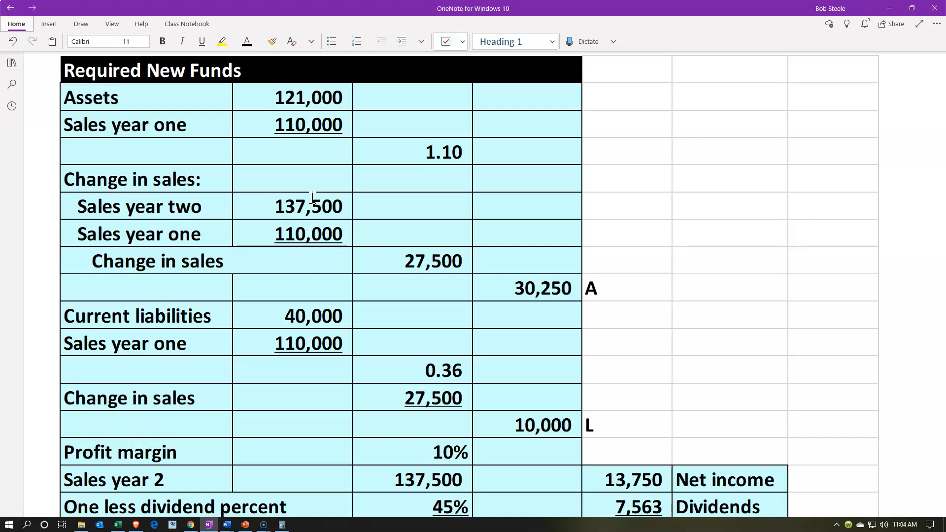
pyautogui.scroll(3, 312, 198)
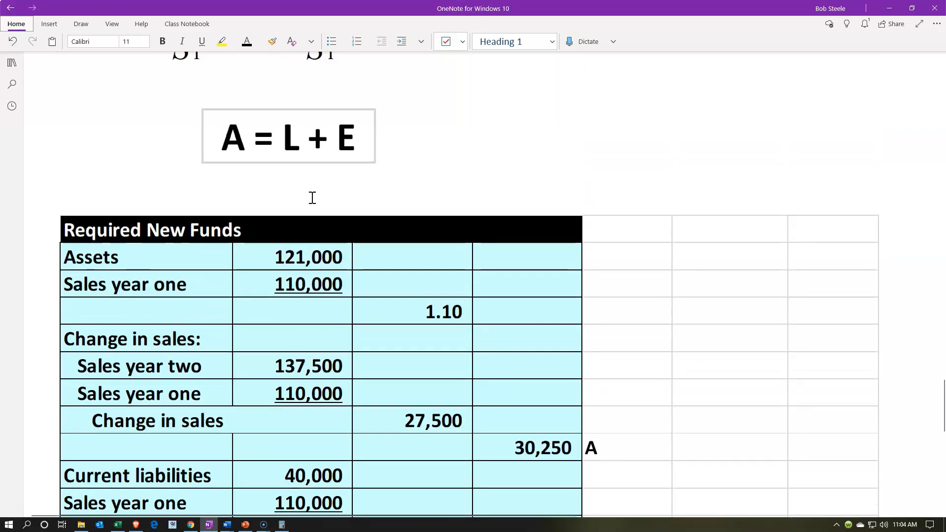